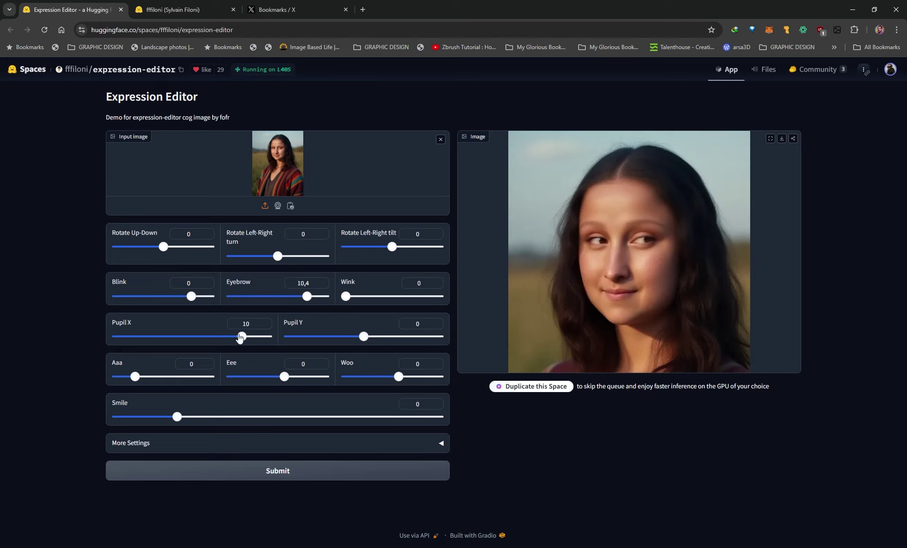
Set Pupil X to -0,6 and Pupil Y to -0,3 for the portrait.
drag(241, 337, 189, 337)
mouse_move(364, 337)
mouse_down()
mouse_move(381, 339)
mouse_move(323, 339)
mouse_move(363, 338)
mouse_up()
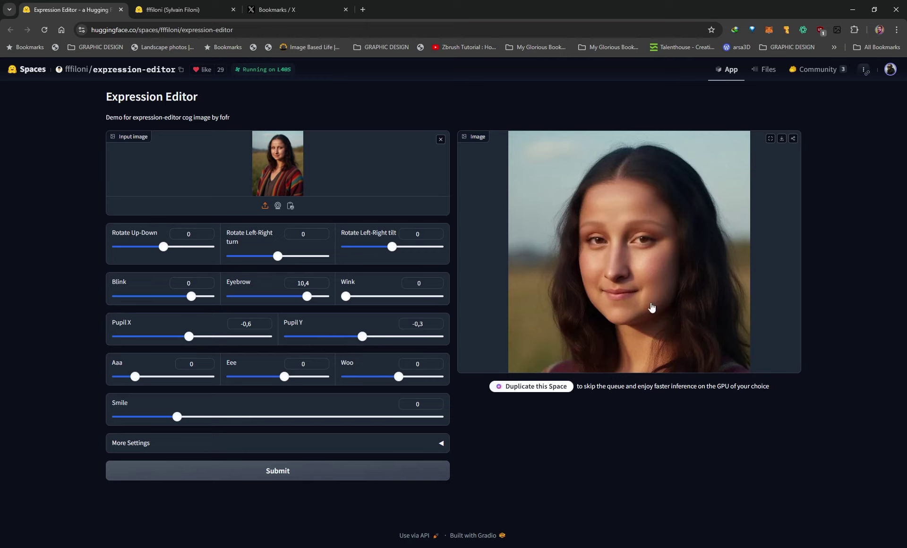
Reshape the portrait's mouth with Eee at -6,9 and Smile at 0,43, trying Aaa at 51 before setting it to -30.
drag(135, 377, 168, 377)
drag(290, 378, 308, 378)
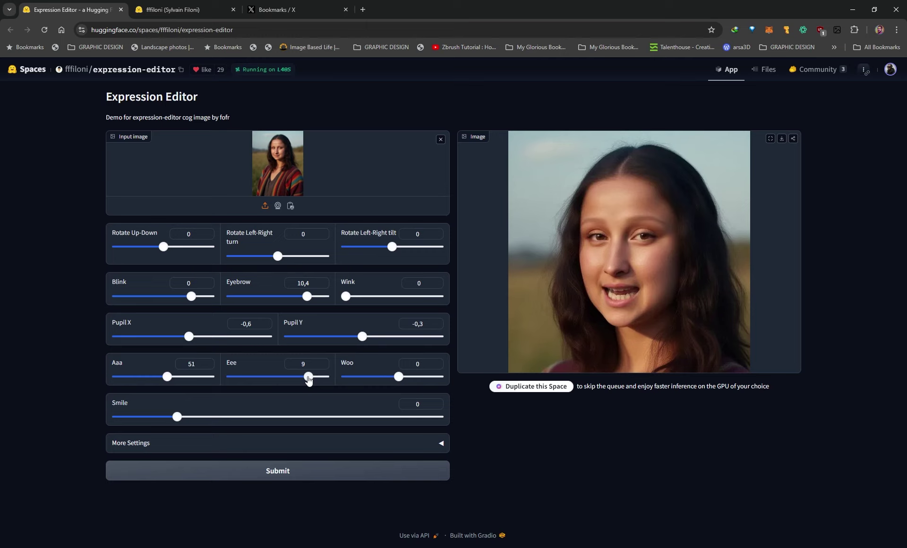
drag(308, 378, 266, 378)
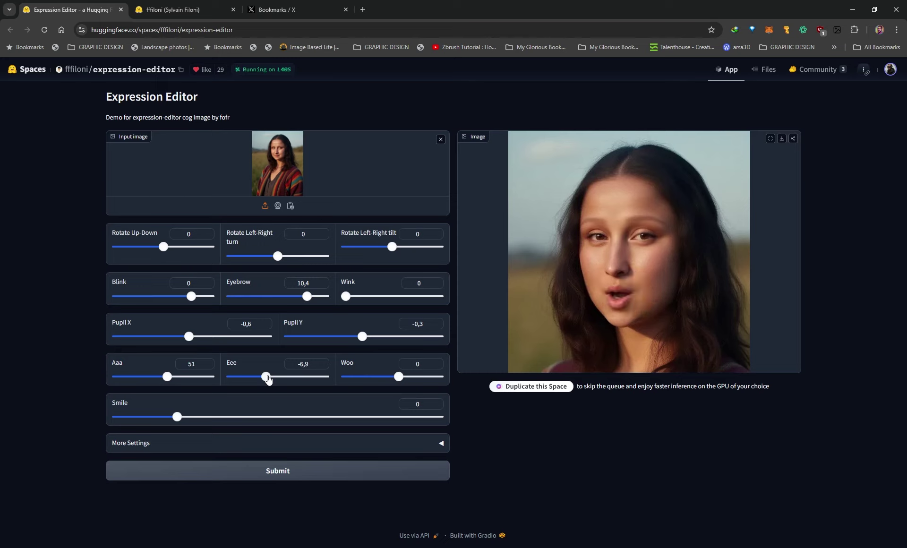
drag(177, 418, 266, 422)
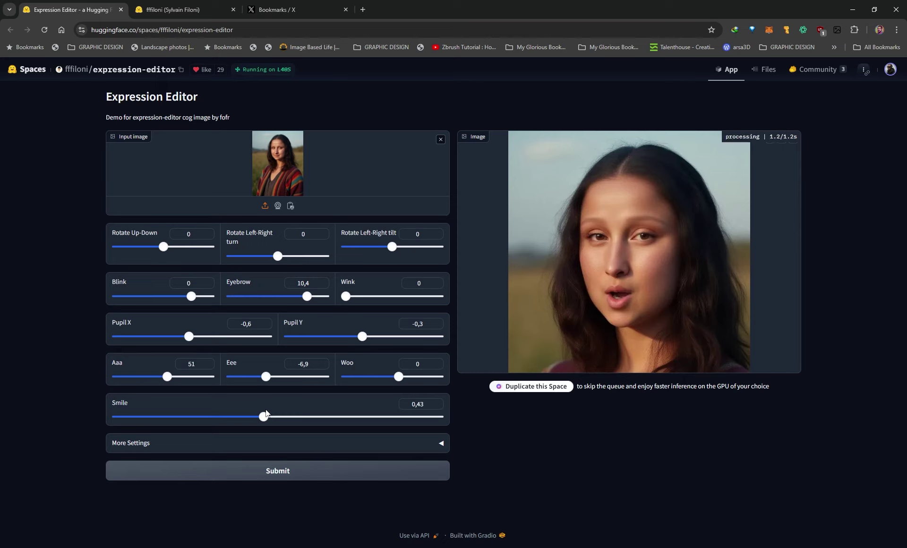
drag(169, 385, 110, 378)
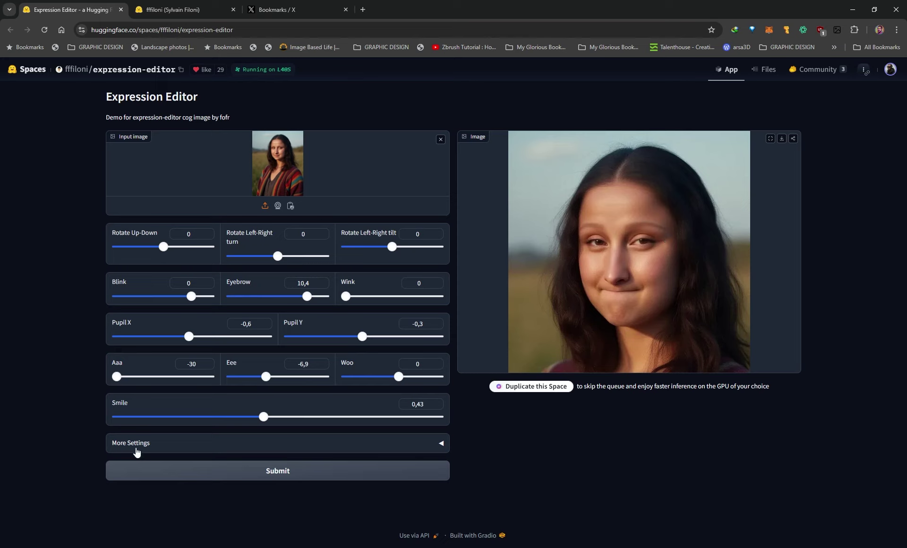
Expand More Settings, set Crop Factor to 1,5 and re-render the portrait with Smile at 0,41.
click(444, 444)
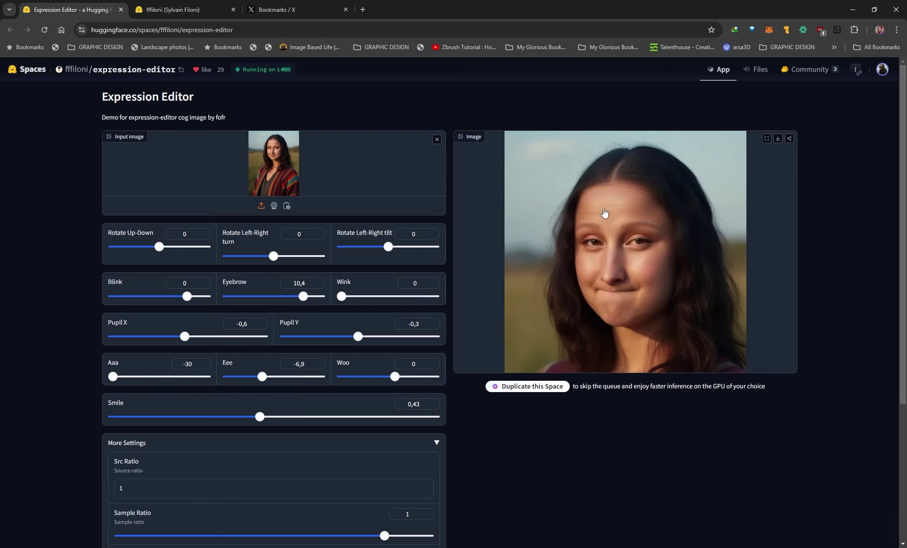
scroll(541, 492, down, 1)
scroll(541, 492, down, 2)
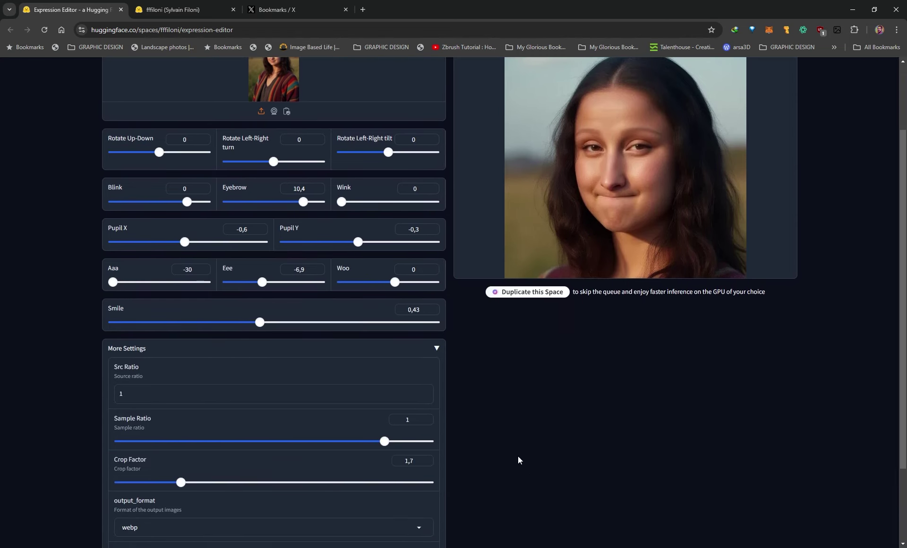
scroll(136, 462, down, 1)
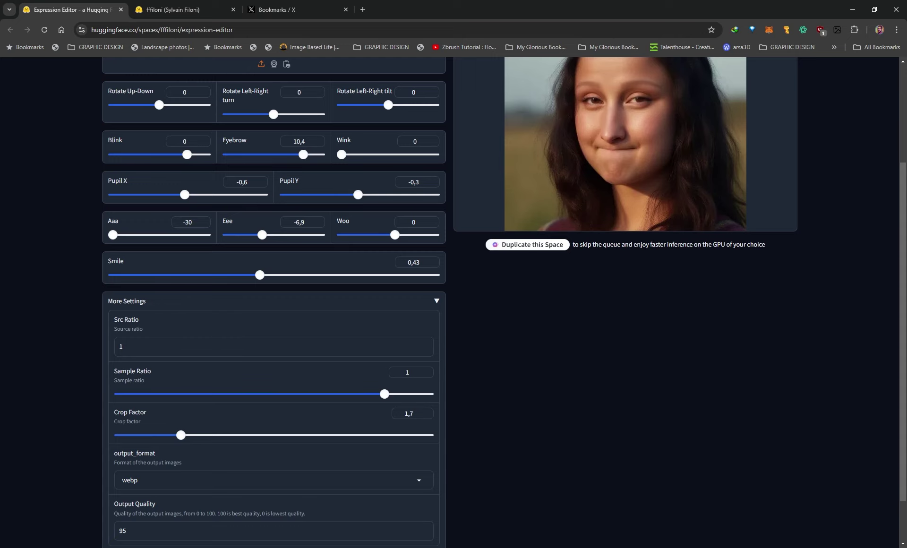
scroll(609, 316, up, 1)
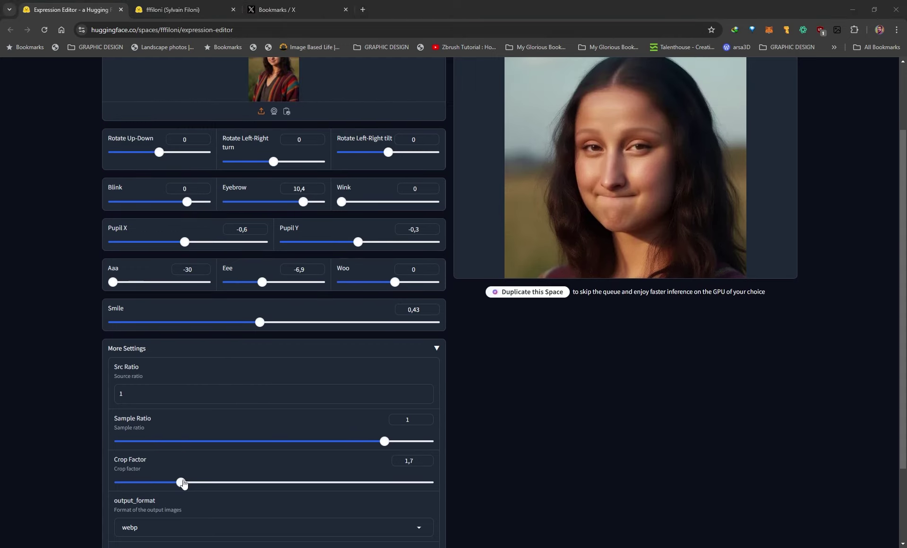
drag(182, 483, 88, 487)
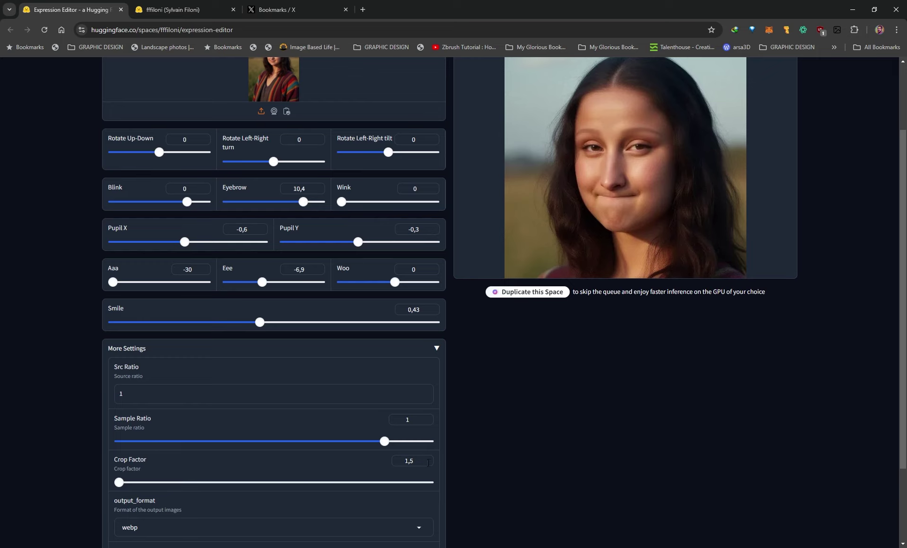
scroll(548, 376, up, 2)
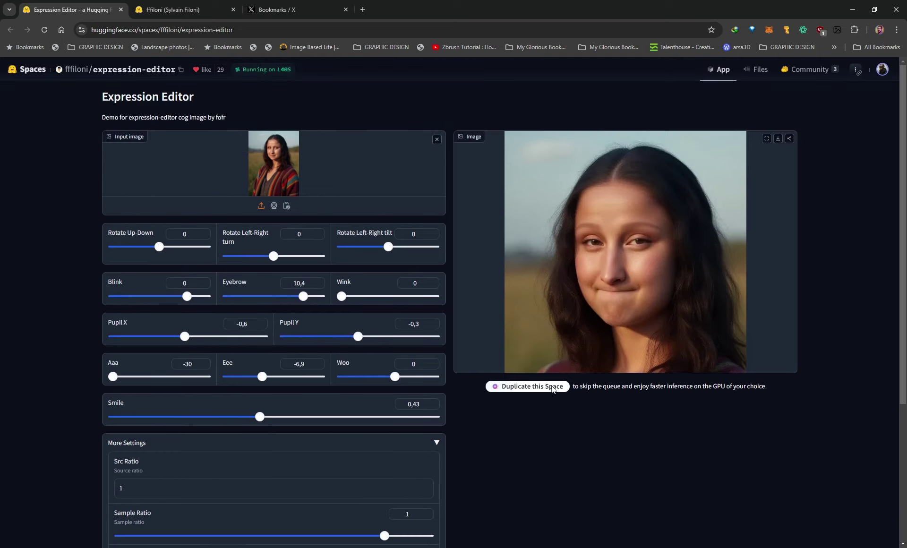
scroll(492, 283, down, 1)
scroll(544, 416, down, 1)
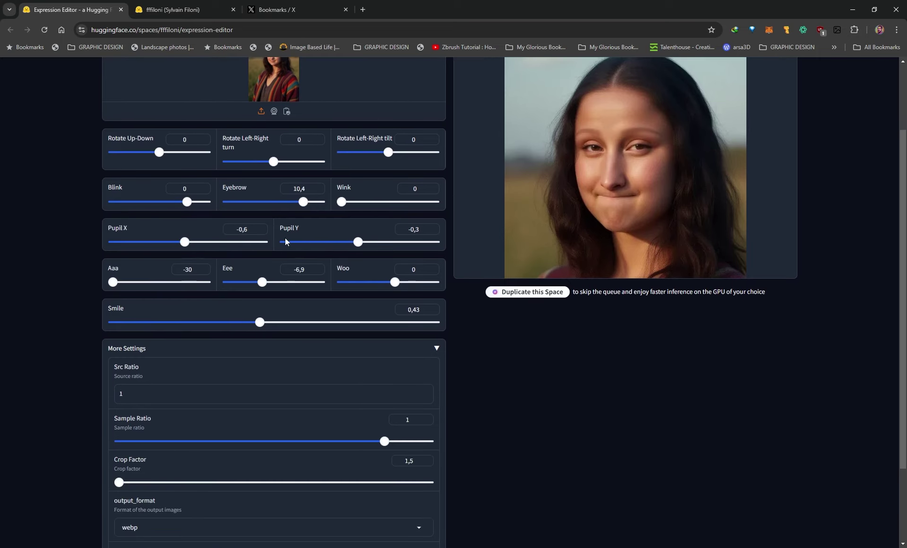
drag(261, 325, 256, 324)
scroll(657, 351, up, 1)
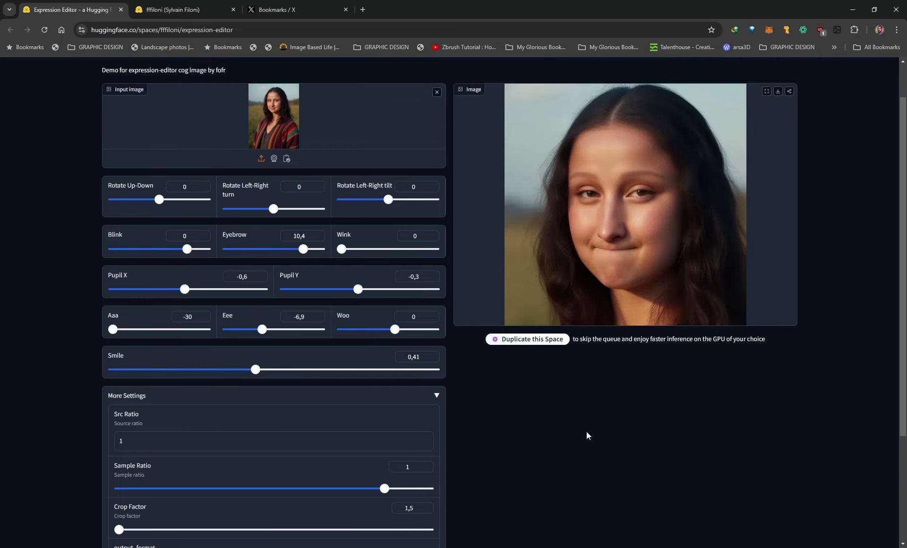
Try Crop Factor at 2,5 and re-render the portrait with Smile at 0,43.
scroll(588, 435, down, 1)
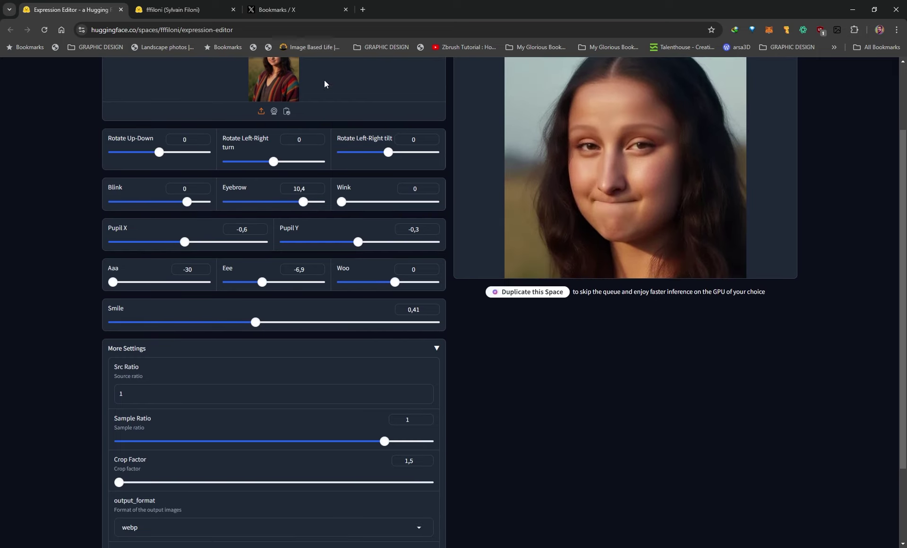
drag(119, 482, 446, 485)
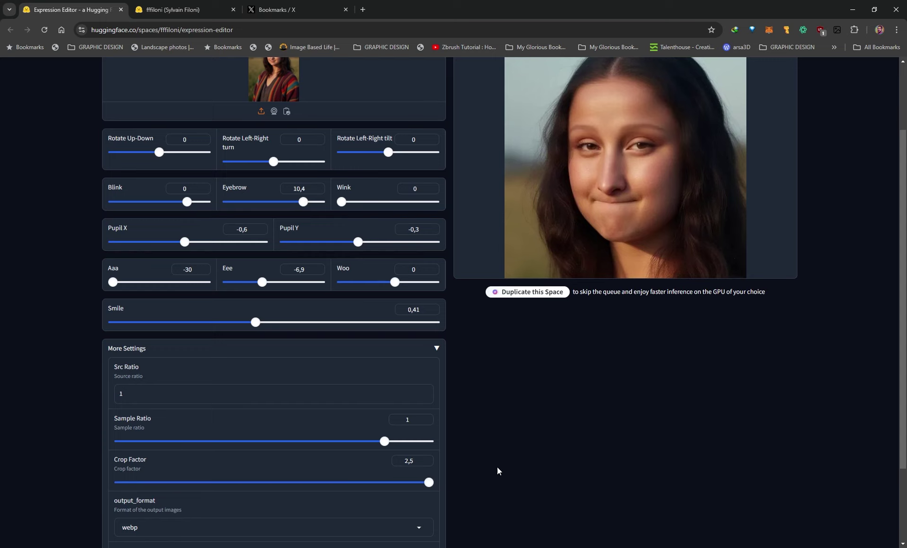
scroll(500, 461, up, 1)
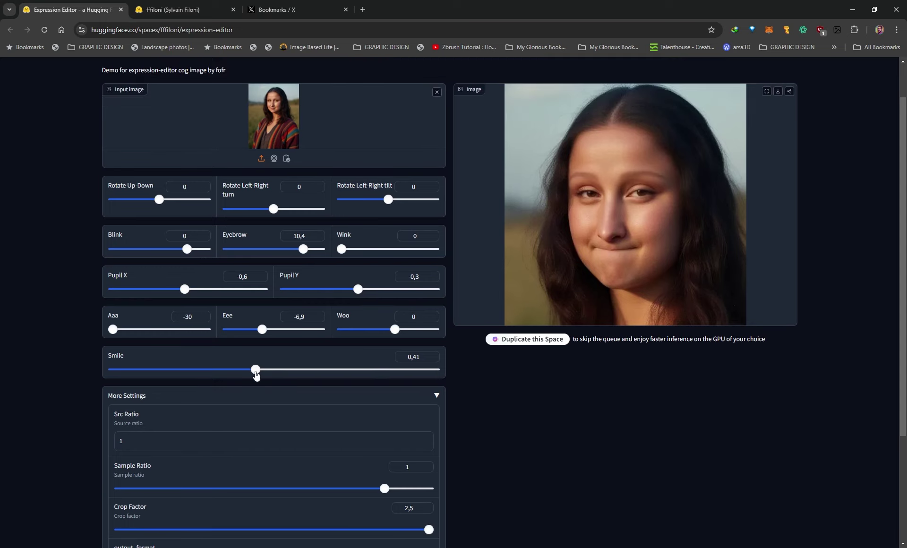
drag(256, 374, 260, 371)
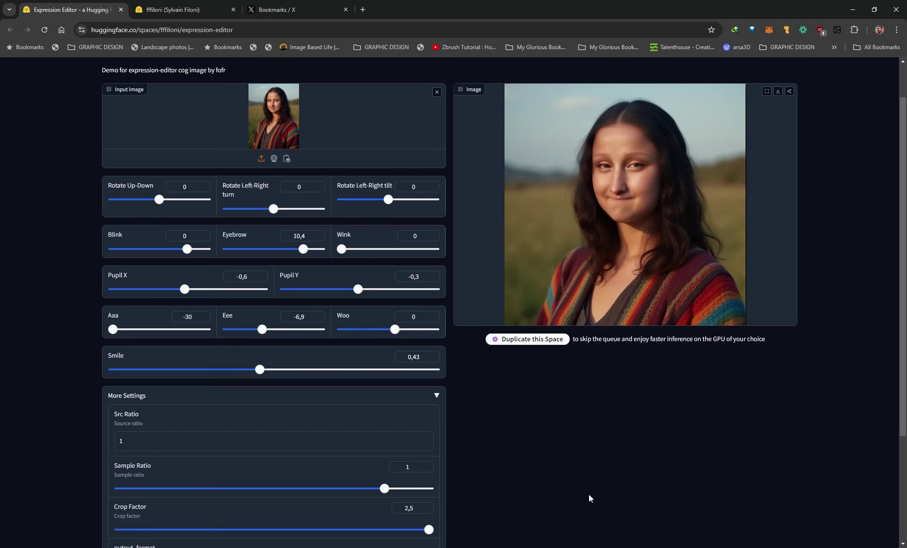
Set Crop Factor to 1,58 and Smile to 0,39, and raise the Aaa value.
scroll(540, 428, down, 2)
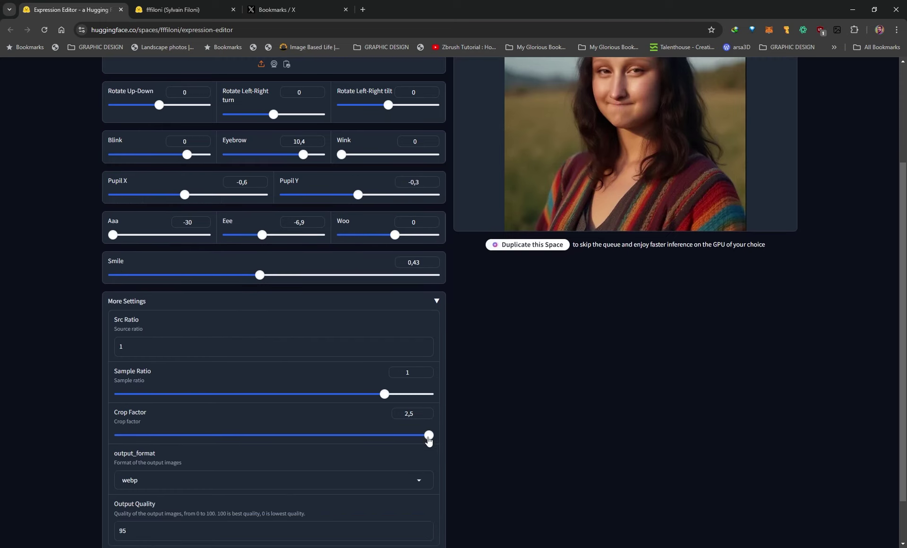
drag(429, 435, 145, 436)
scroll(550, 358, up, 2)
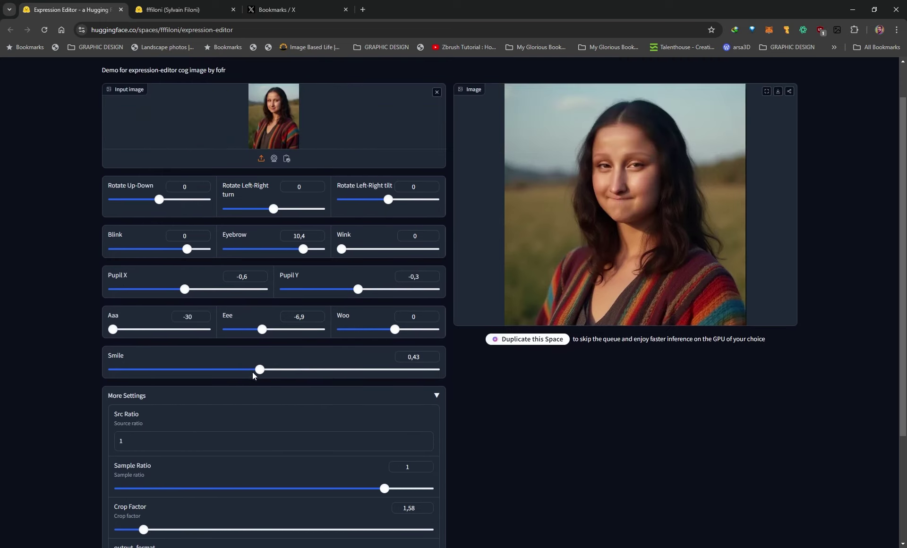
click(252, 370)
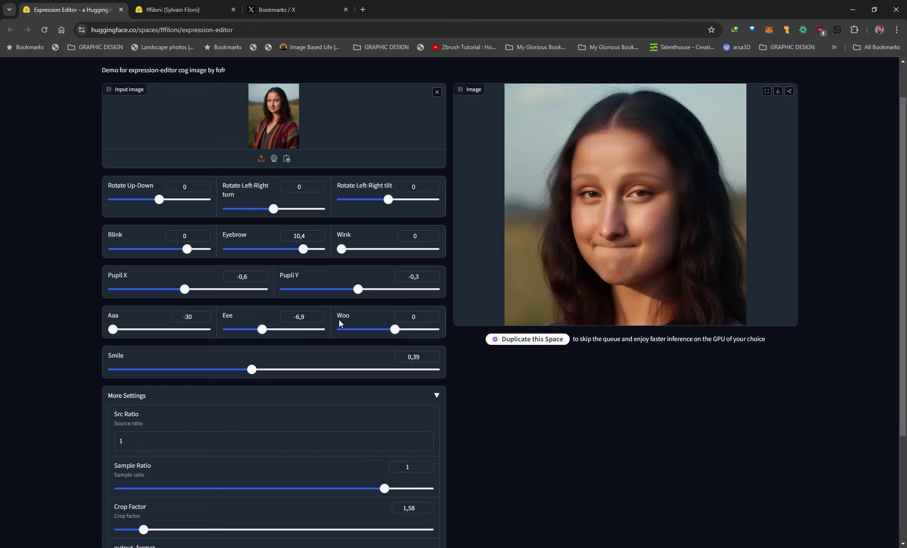
drag(114, 330, 155, 331)
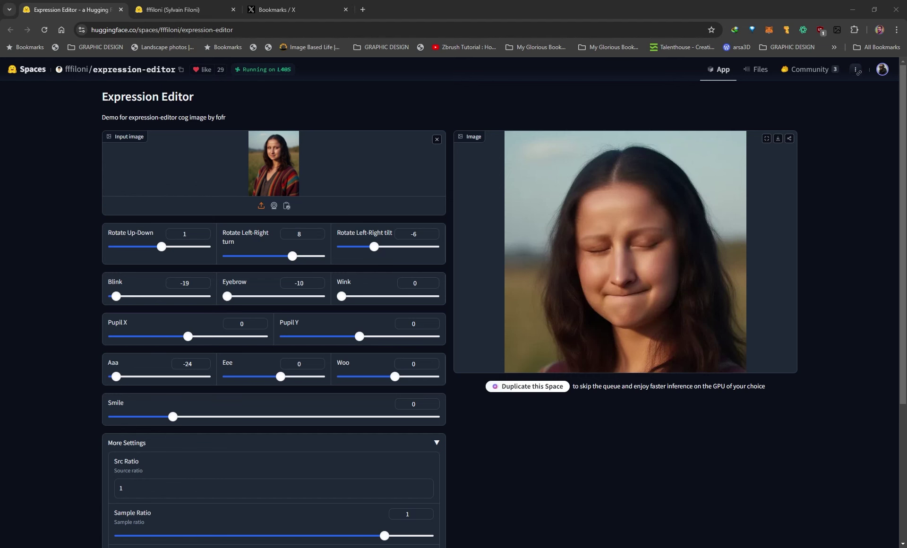
key(alt+Tab)
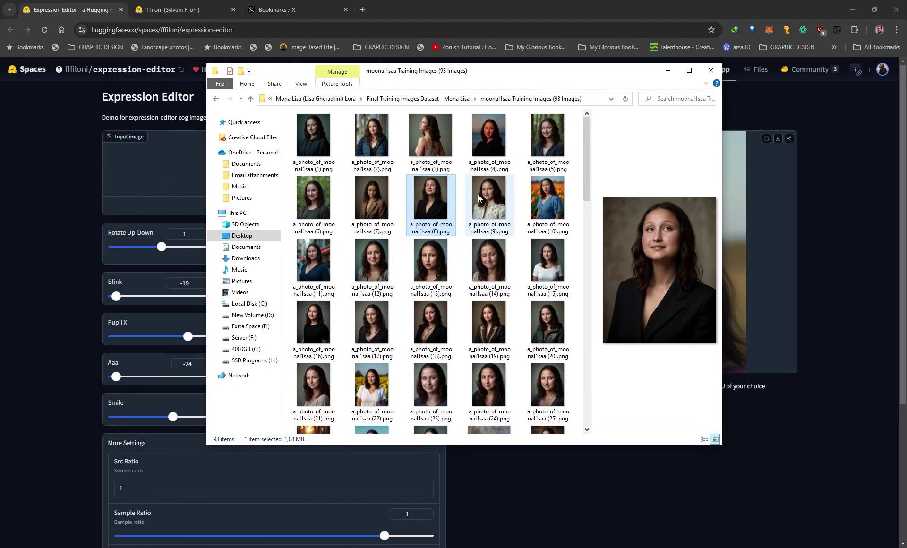
click(392, 264)
click(421, 263)
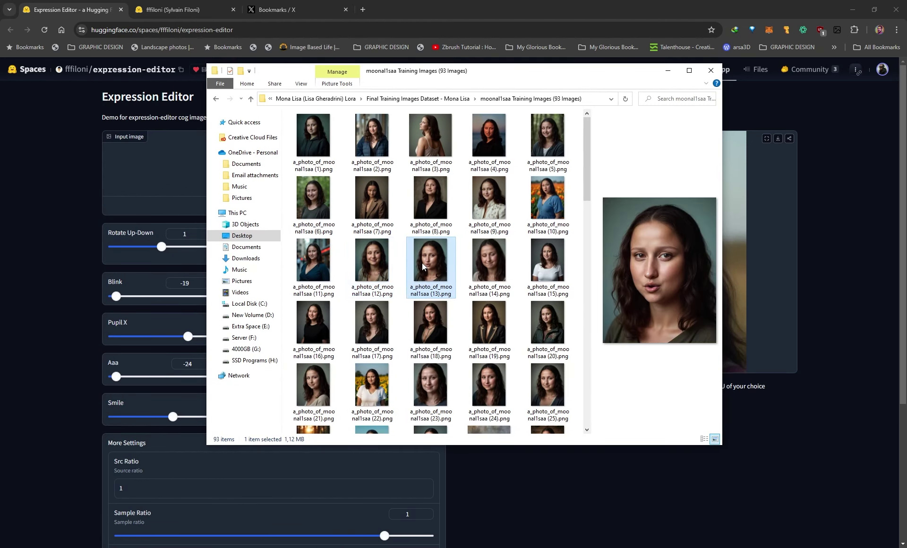
click(376, 263)
double_click(378, 263)
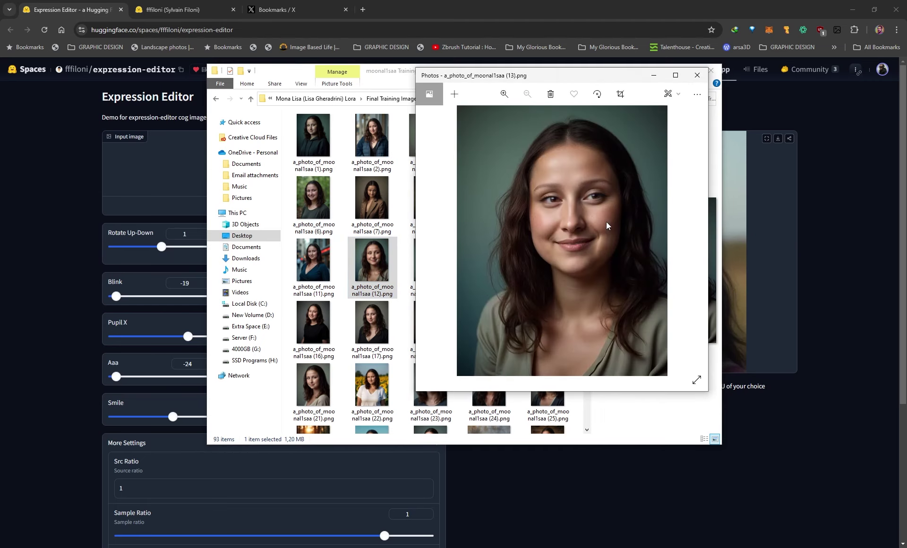
key(Right)
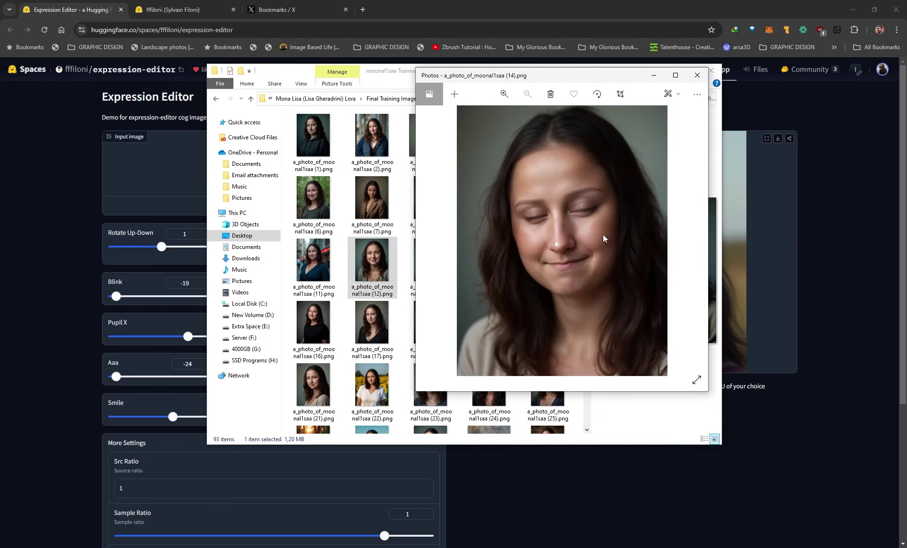
click(697, 75)
key(super+Down)
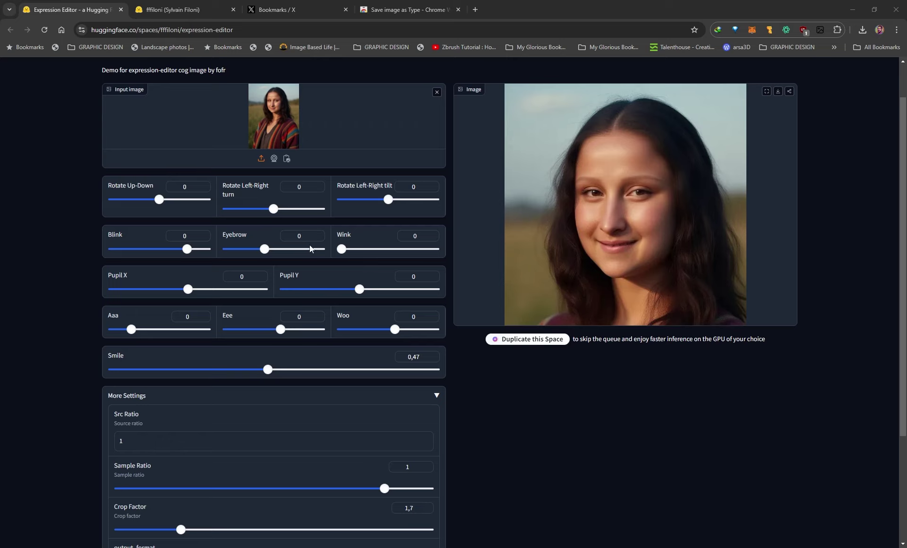
Review More Settings, examining the available output_format choices and the Output Quality value.
scroll(572, 387, down, 2)
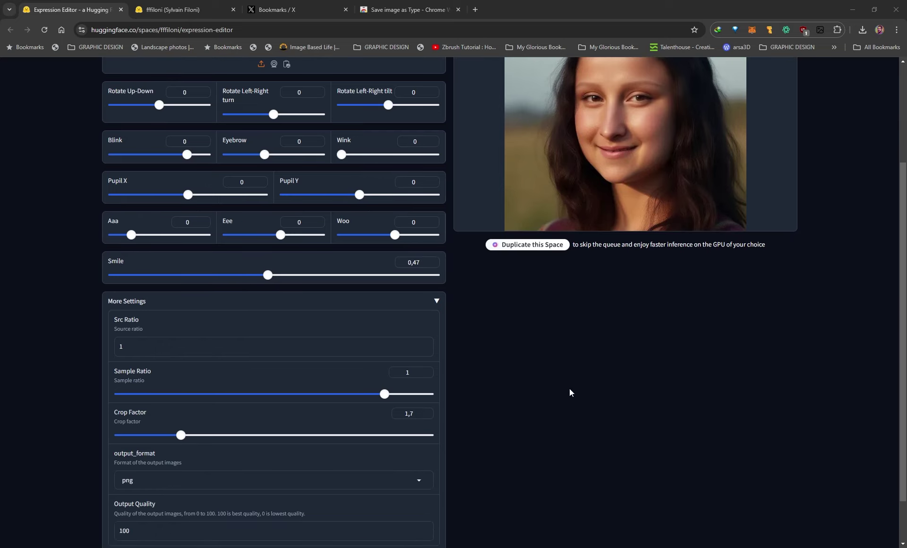
scroll(615, 378, up, 2)
scroll(520, 421, down, 1)
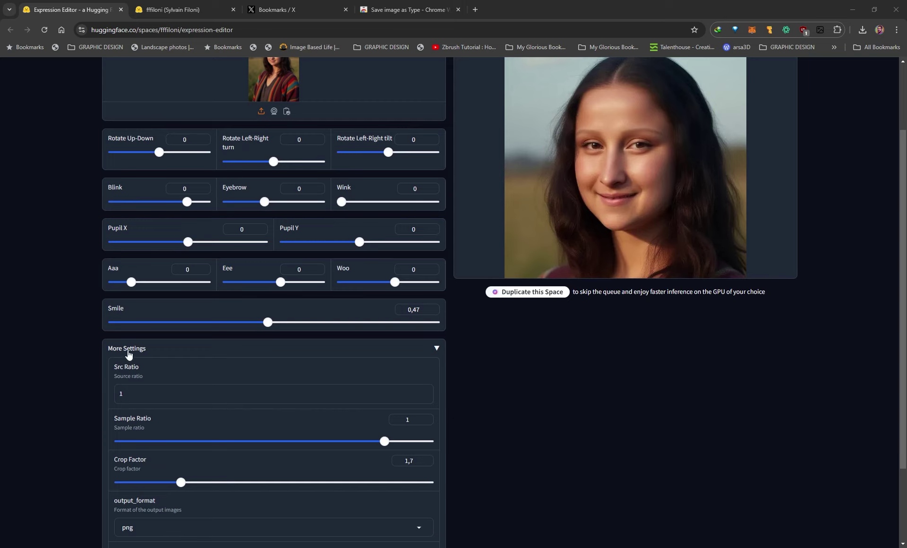
scroll(47, 378, down, 2)
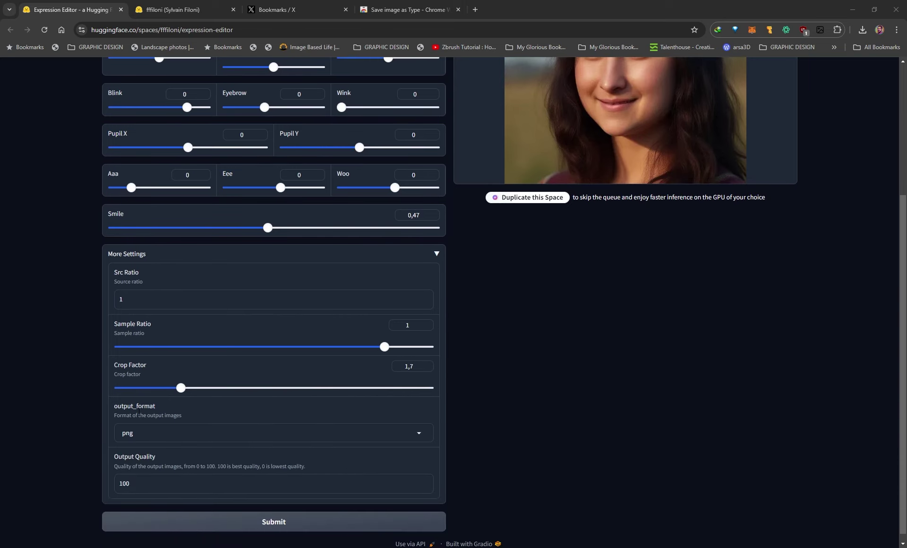
click(143, 430)
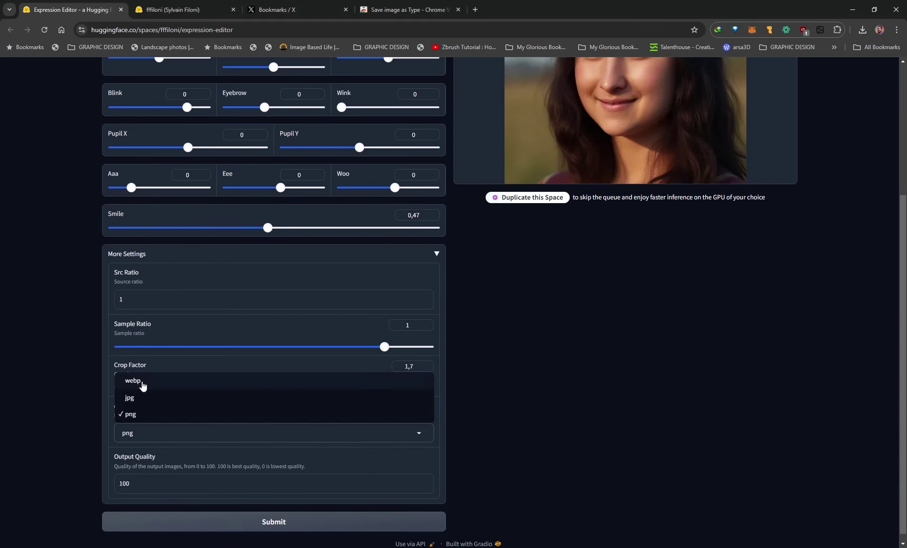
click(468, 419)
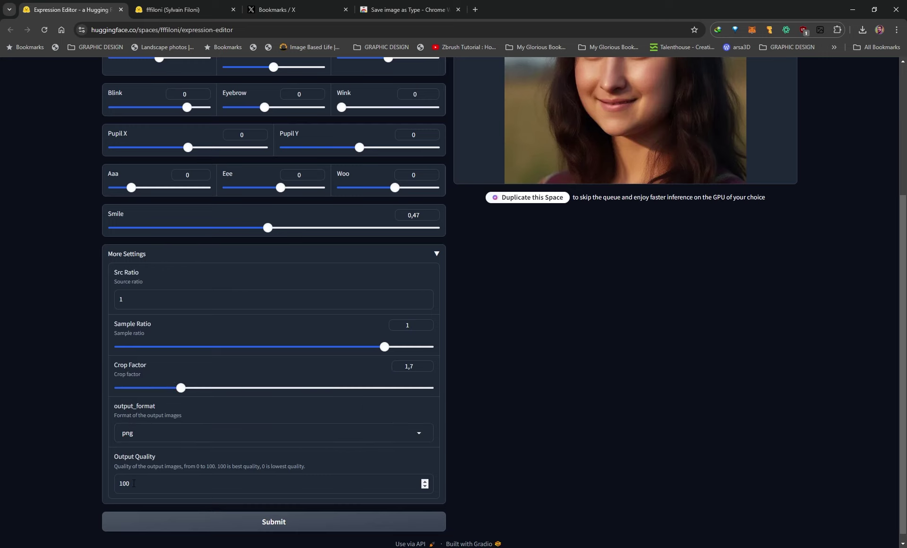
drag(134, 483, 98, 486)
scroll(509, 350, up, 2)
scroll(642, 385, up, 2)
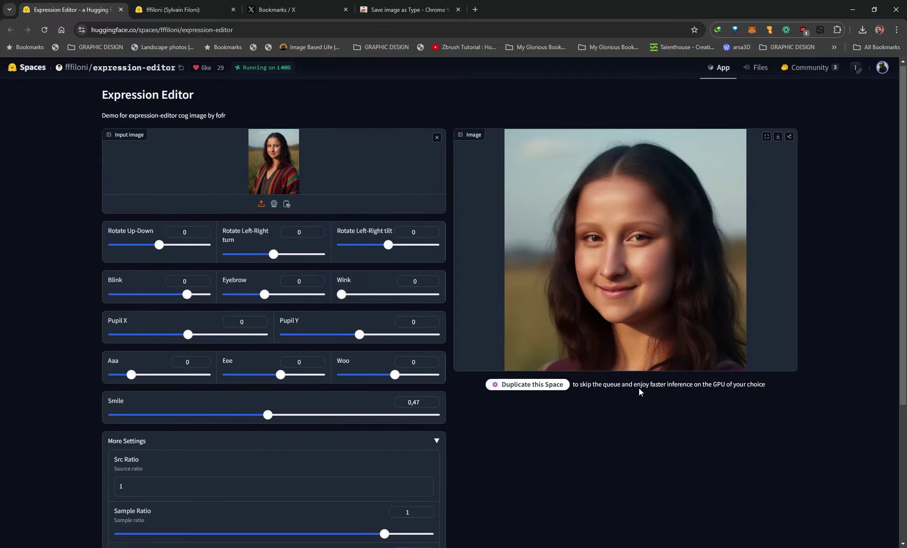
Check which file type the edited image's download offers, cancel saving, and view the Save image as Type extension page.
click(779, 143)
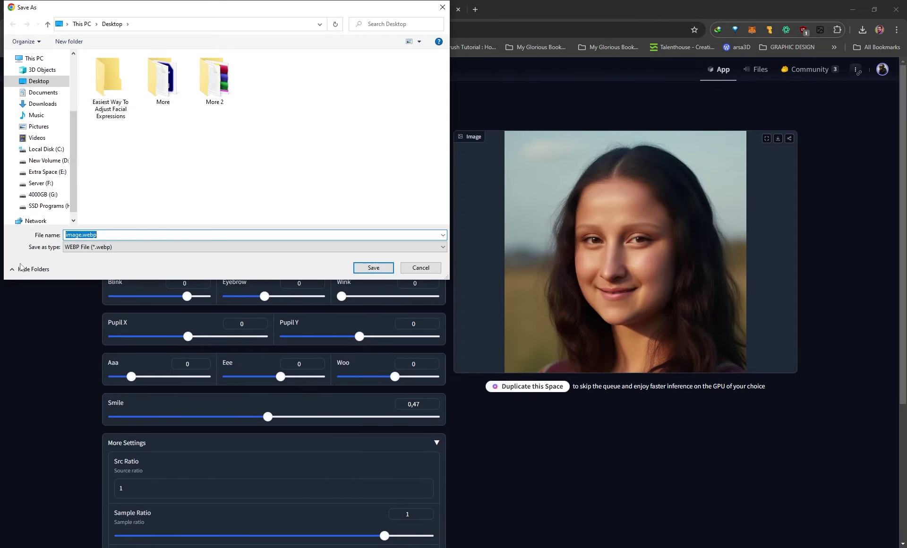
click(424, 270)
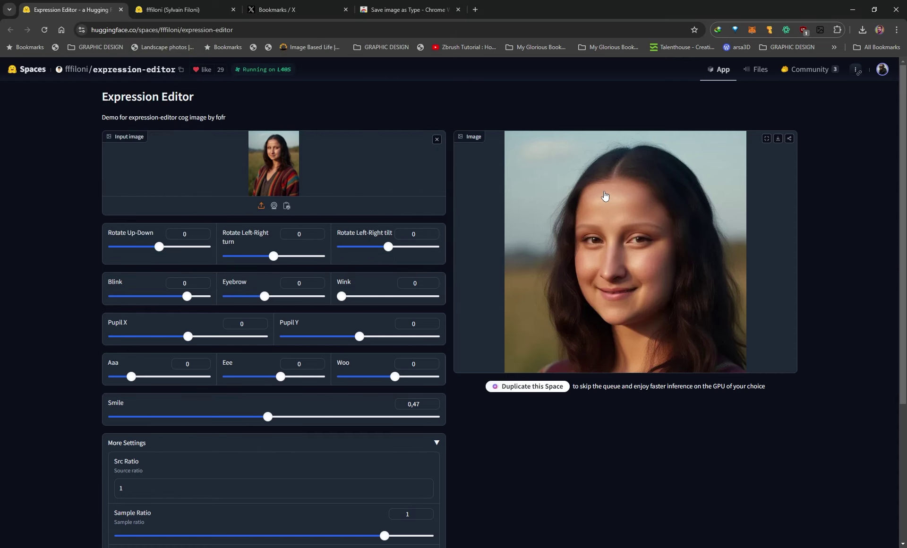
click(385, 11)
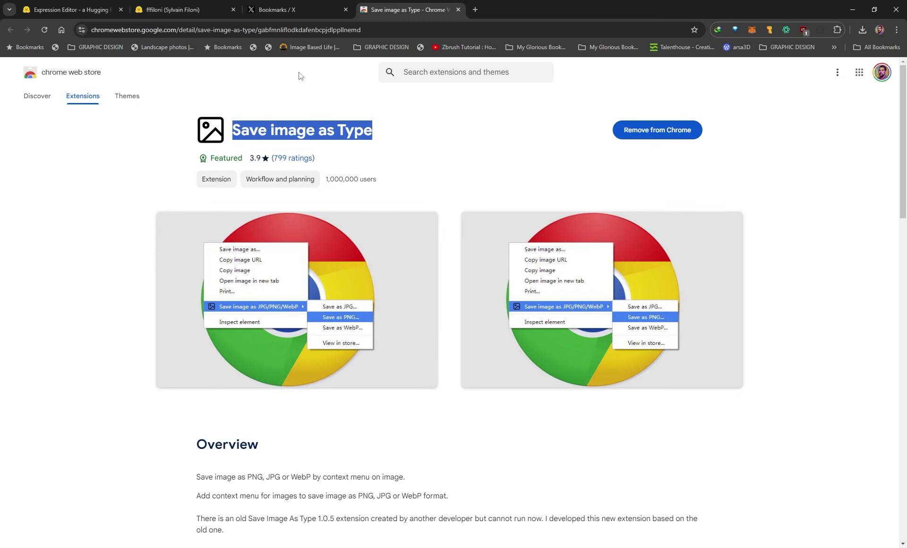
Return to the Expression Editor Space, check the Save image as Type formats for the edited portrait, and dismiss the choices without saving.
click(89, 10)
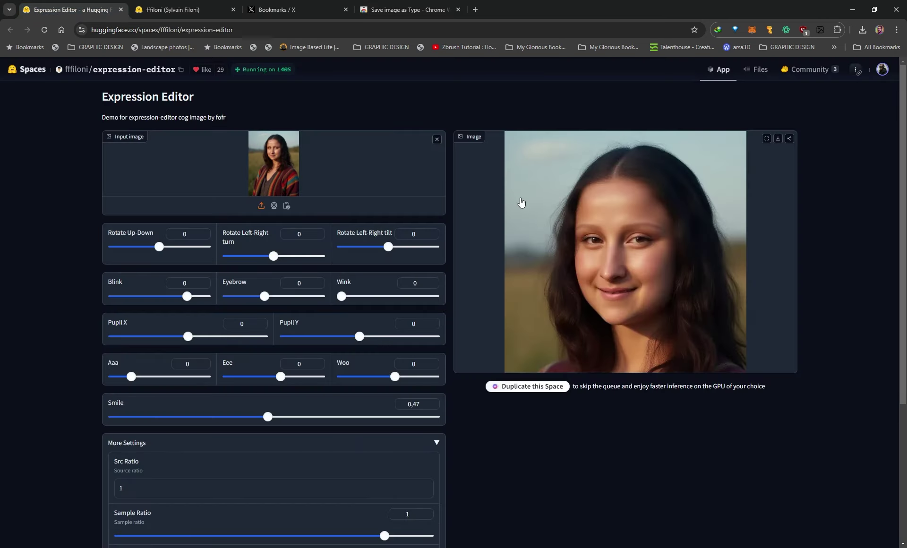
right_click(613, 226)
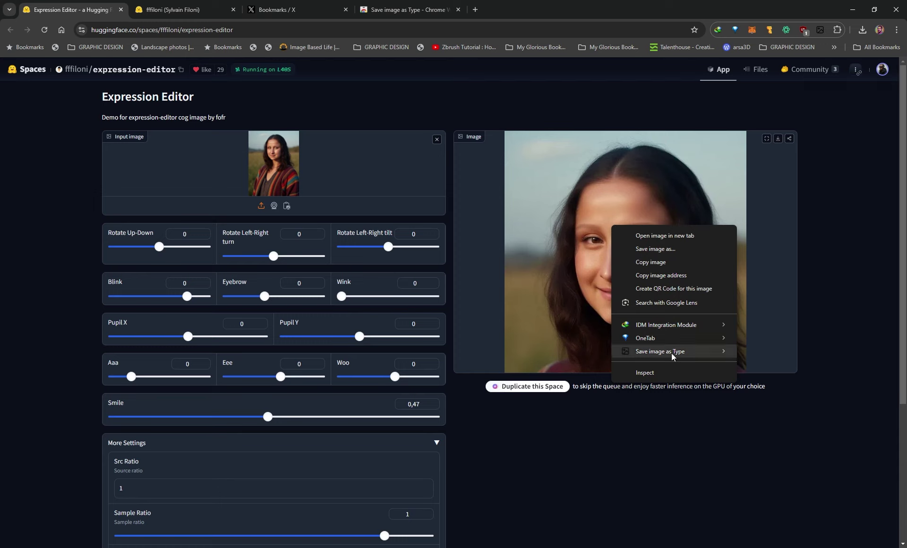
mouse_move(667, 353)
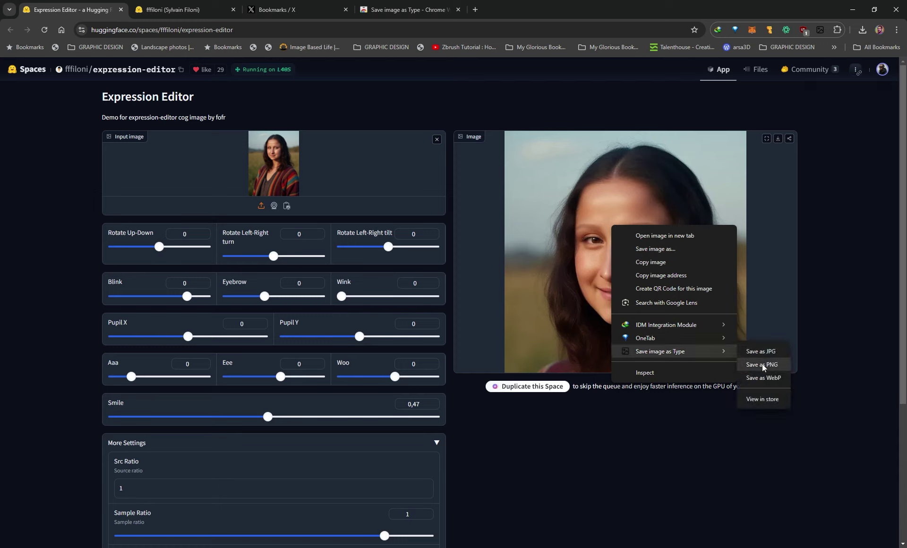
click(835, 322)
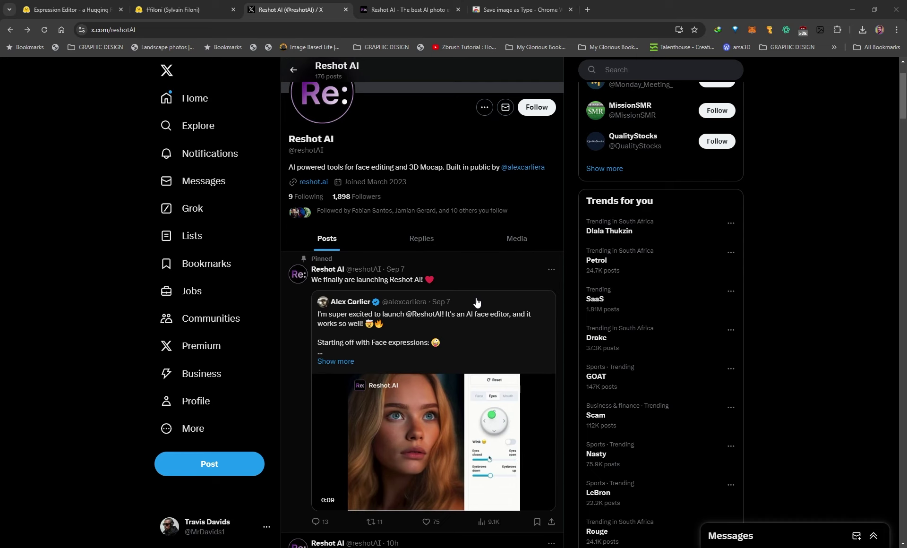
Examine the Reshot AI profile on X, open its pinned launch post, and look through the demo thread.
scroll(510, 336, up, 1)
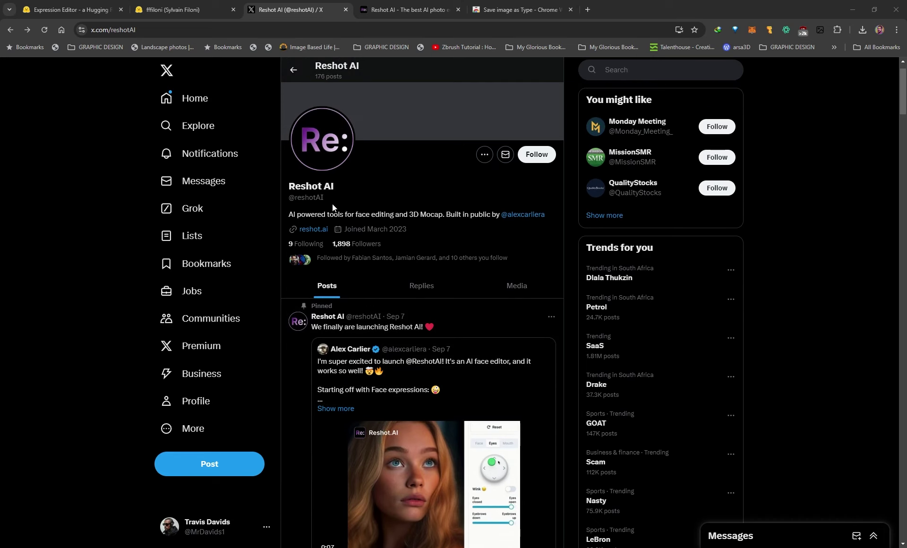
scroll(380, 302, down, 1)
scroll(466, 353, down, 1)
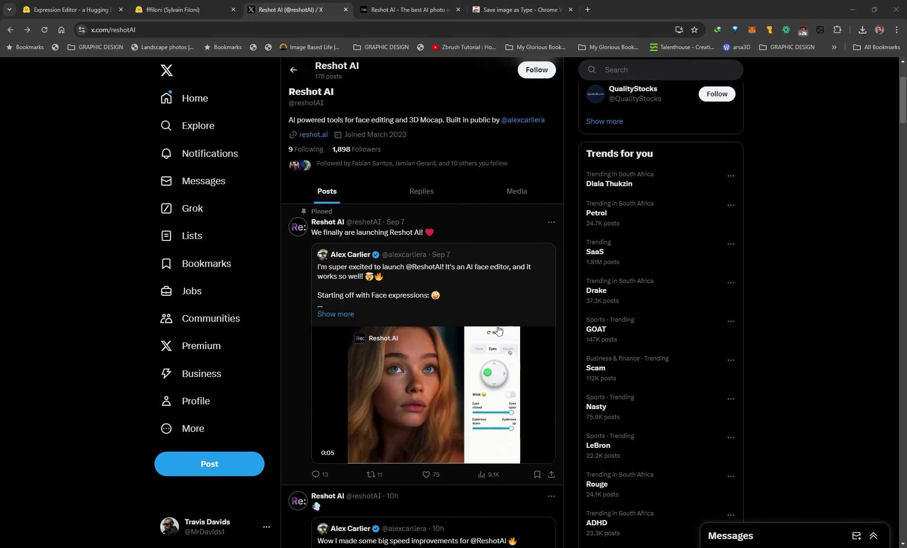
click(482, 308)
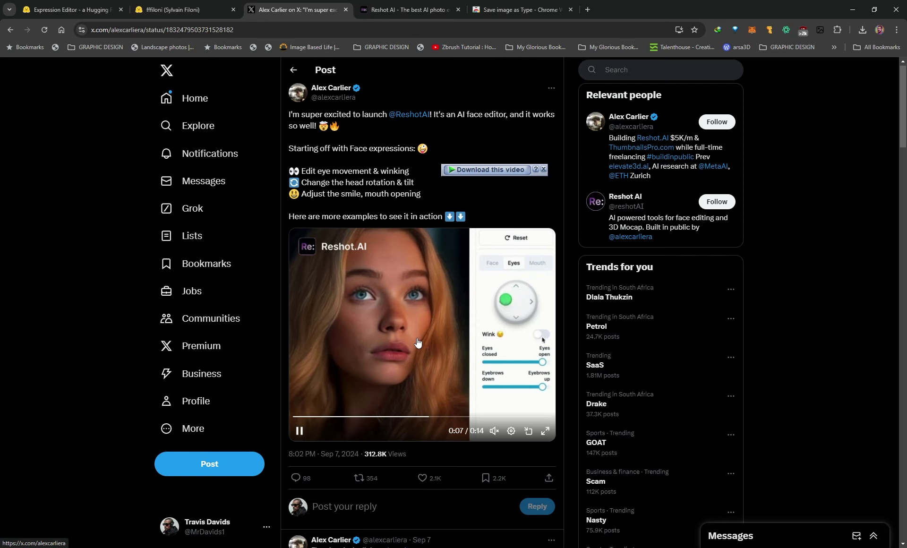
scroll(417, 343, down, 5)
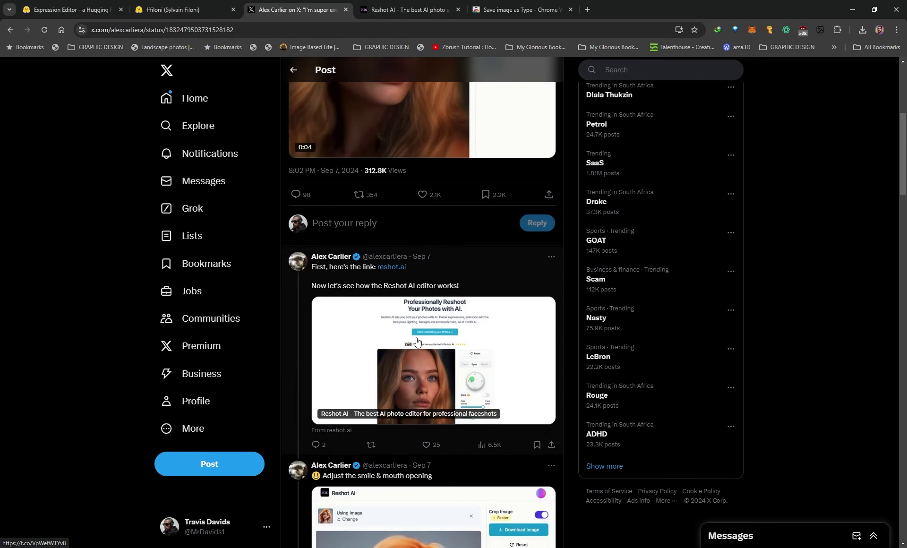
scroll(418, 342, up, 6)
Review the monthly and yearly plan prices on the Reshot AI site.
click(415, 10)
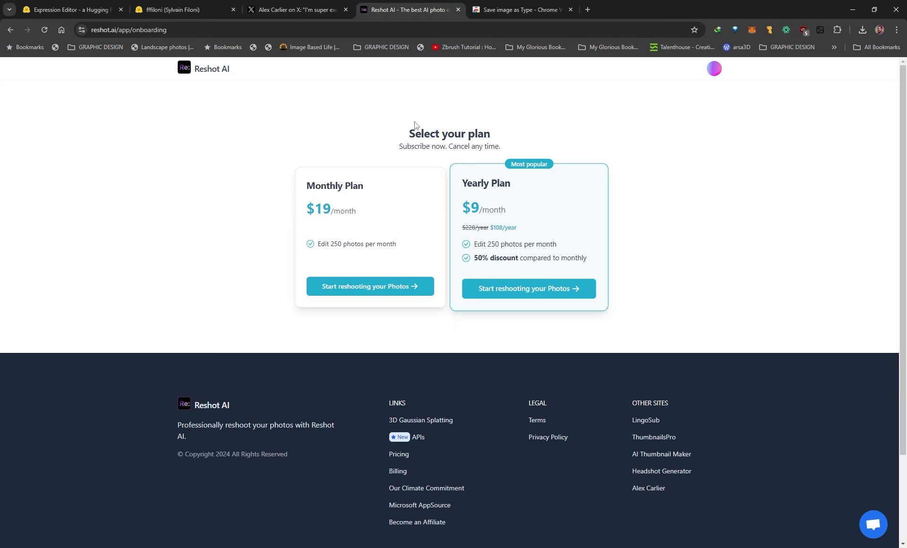
drag(308, 210, 364, 211)
click(382, 204)
click(295, 8)
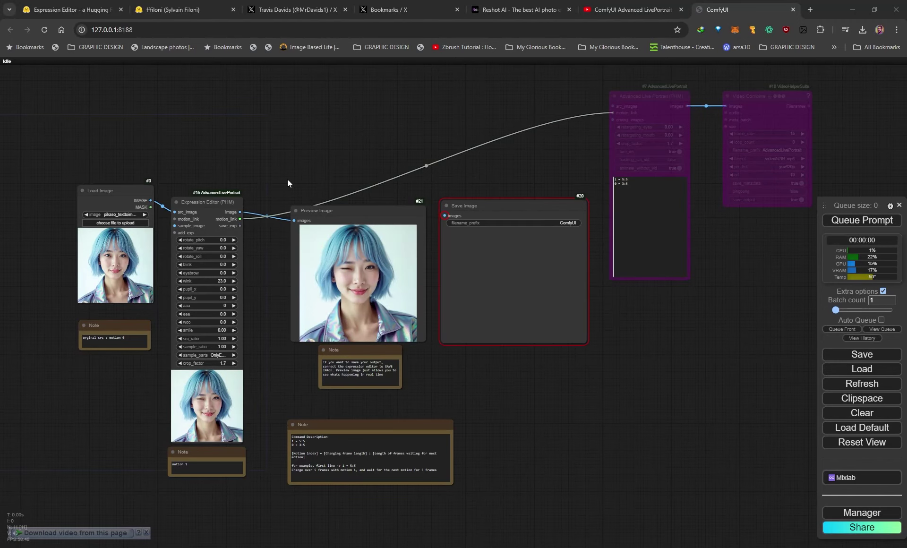
Look over the Advanced LivePortrait workflow in ComfyUI, and view the YouTube tutorial on ComfyUI Advanced LivePortrait.
drag(289, 166, 304, 179)
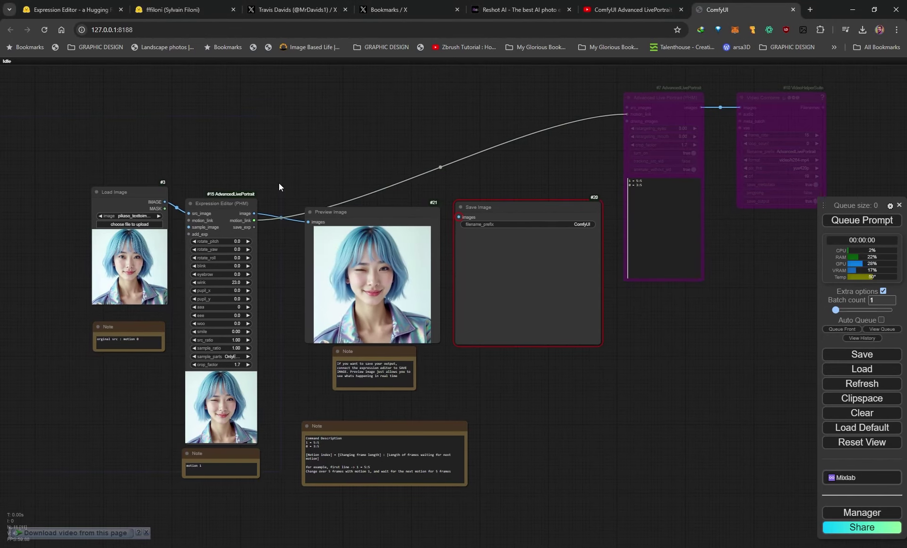
click(637, 11)
scroll(231, 283, up, 10)
scroll(232, 284, up, 1)
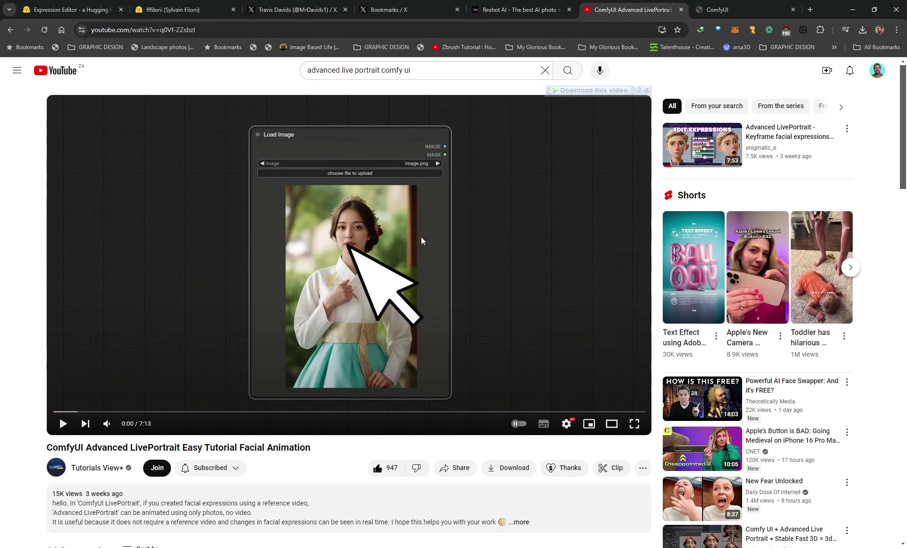
Switch back to the ComfyUI workflow and enable Auto Queue.
click(736, 8)
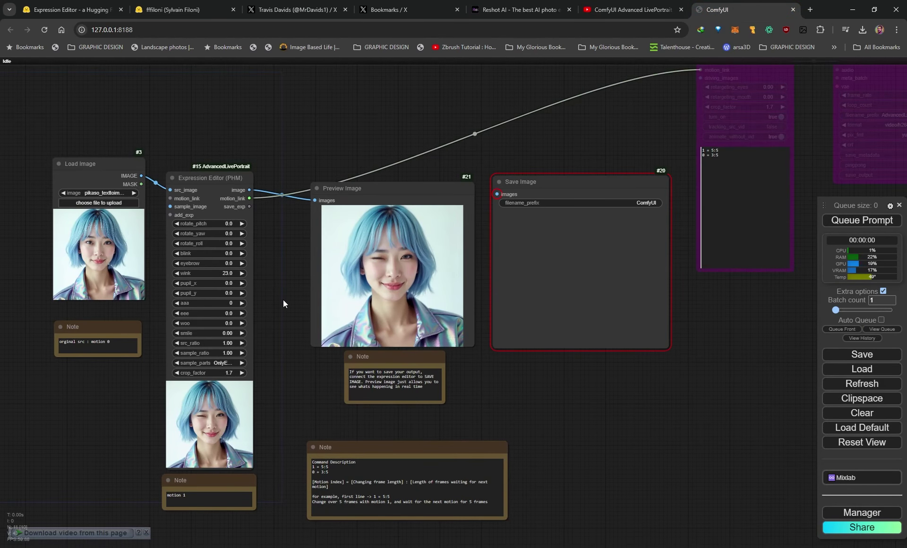
scroll(282, 300, up, 2)
scroll(191, 222, up, 2)
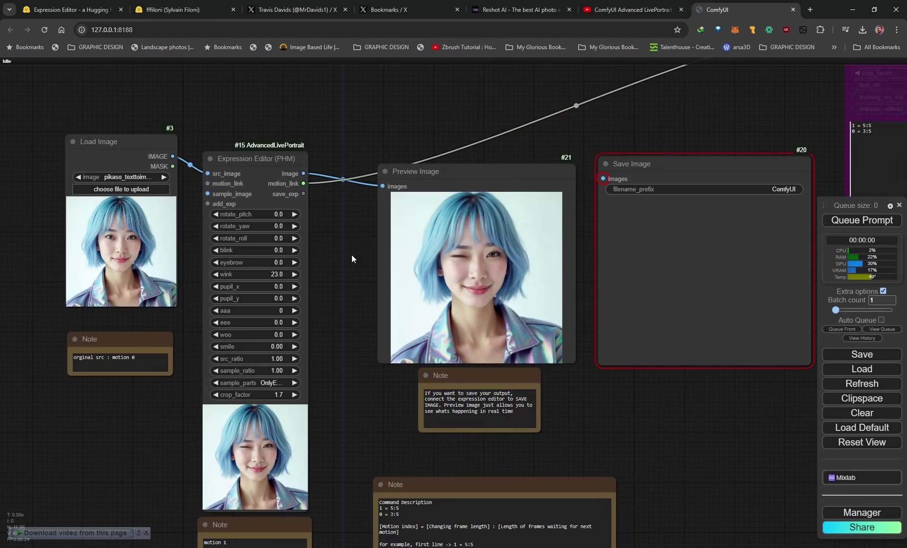
drag(352, 258, 359, 244)
click(881, 320)
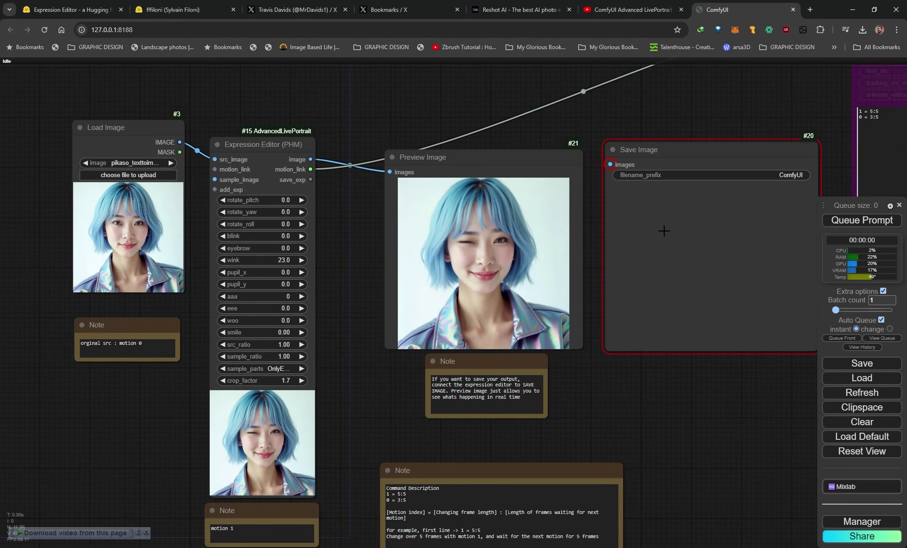
Set wink to 0.0 in the Expression Editor (PHM) node.
drag(374, 236, 421, 238)
scroll(355, 215, up, 2)
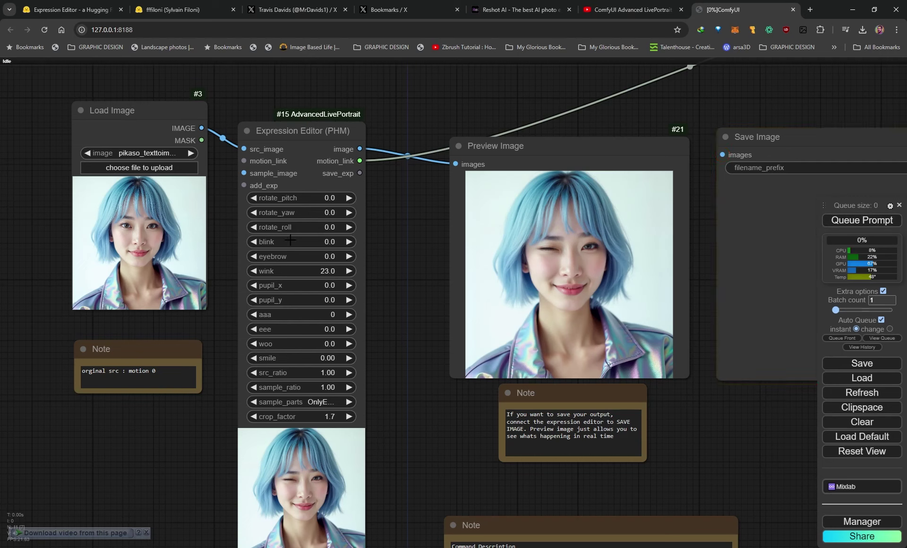
drag(330, 271, 305, 271)
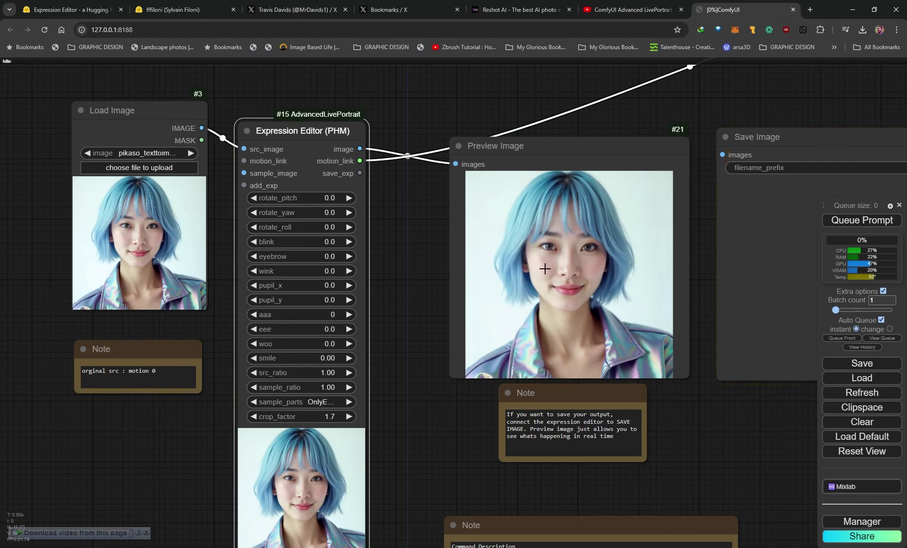
Disable Auto Queue and look over the whole workflow, from the Load Image node to the bypassed Advanced Live Portrait nodes.
scroll(396, 279, down, 2)
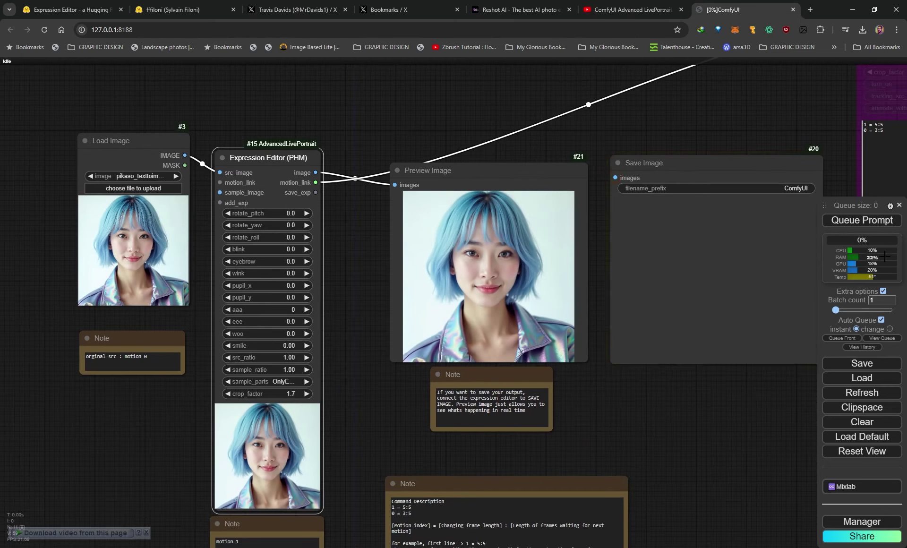
click(881, 320)
scroll(636, 400, down, 2)
drag(636, 400, 514, 387)
scroll(492, 408, down, 1)
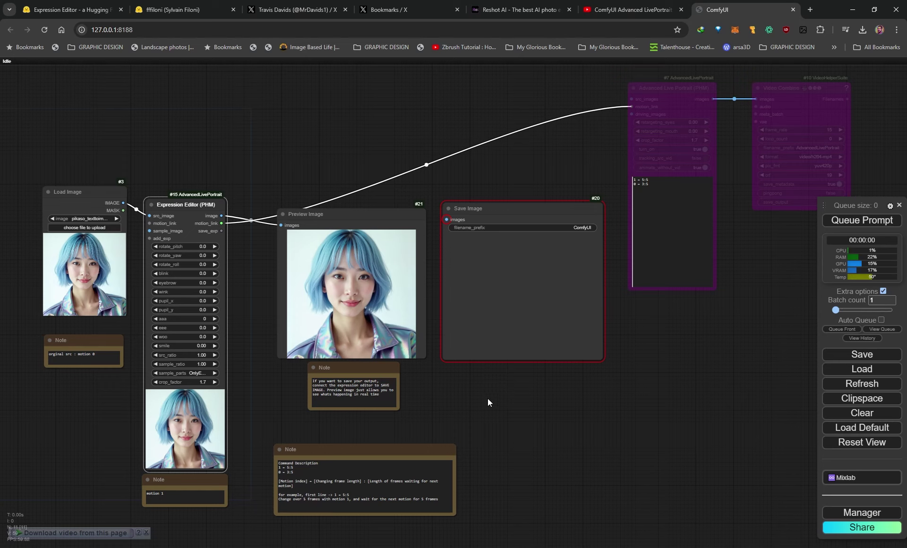
drag(488, 398, 490, 395)
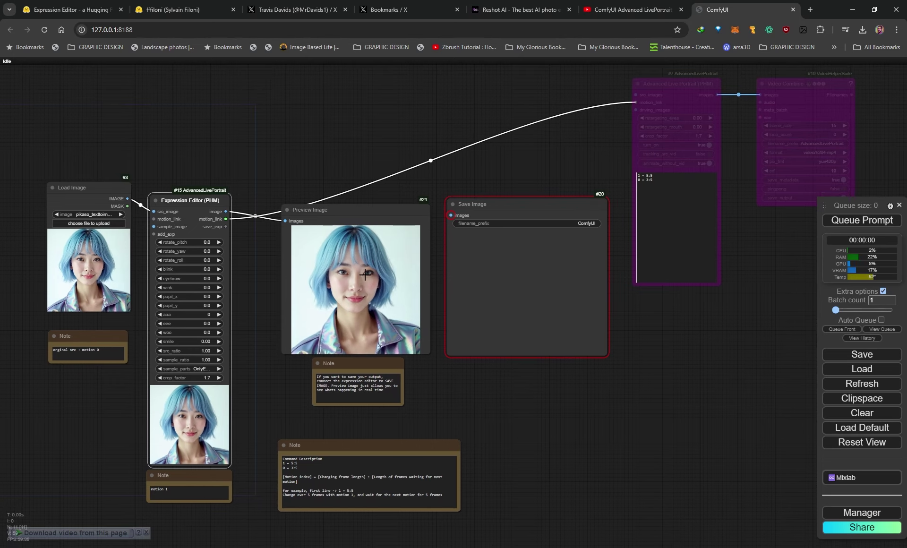
mouse_move(438, 149)
mouse_down()
mouse_move(430, 156)
mouse_move(441, 162)
mouse_up()
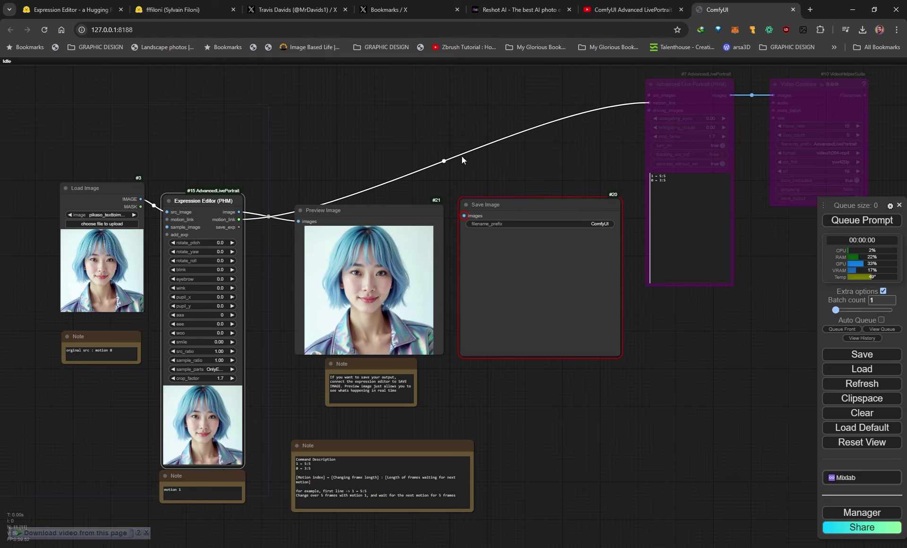
drag(461, 156, 450, 161)
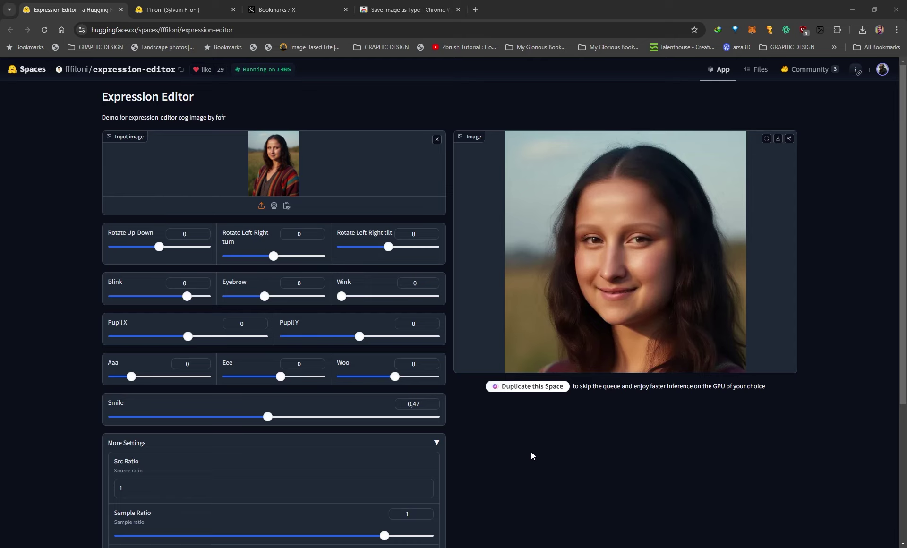
Review the slider and More Settings values in the Expression Editor Space.
scroll(470, 418, down, 2)
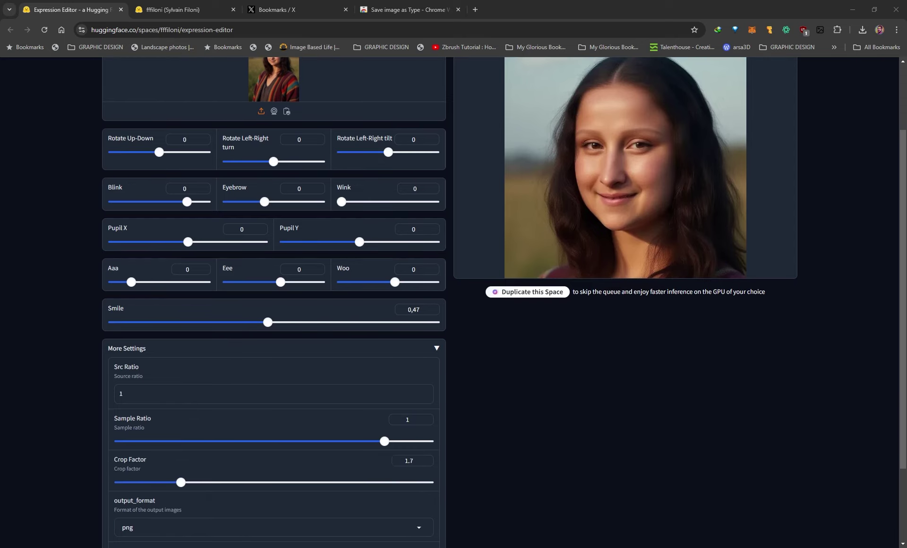